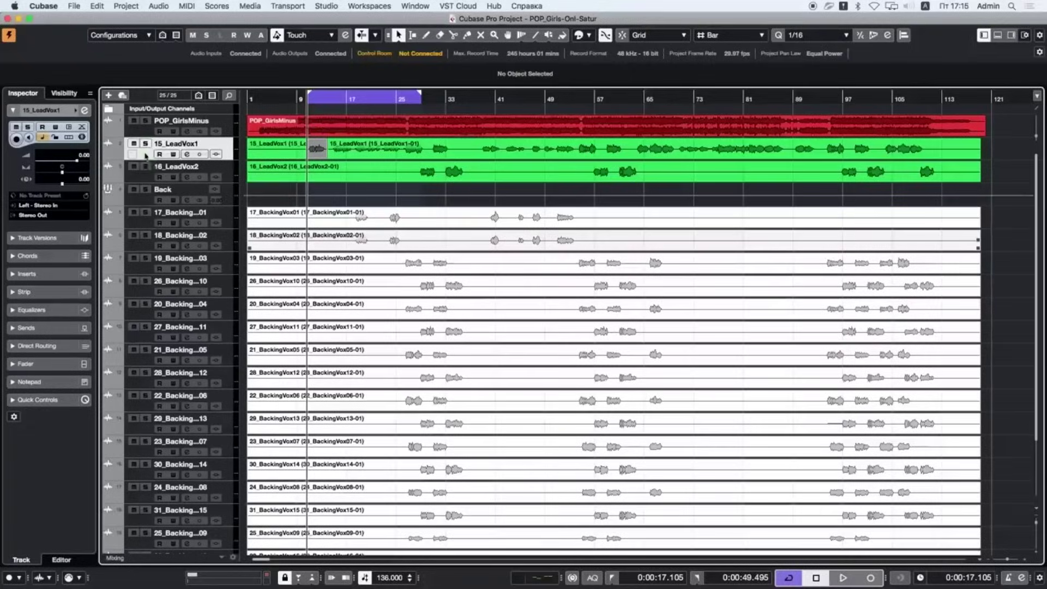
Duplicate the 15_LeadVox1 track and load the Q4 Stereo equalizer into the copy's first insert slot.
right_click(146, 156)
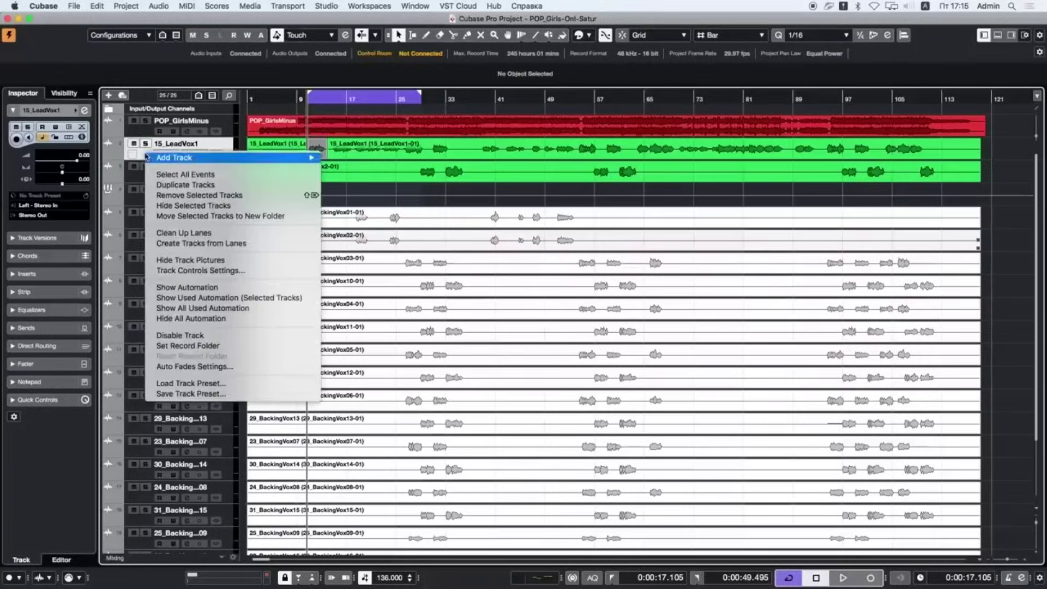
click(168, 187)
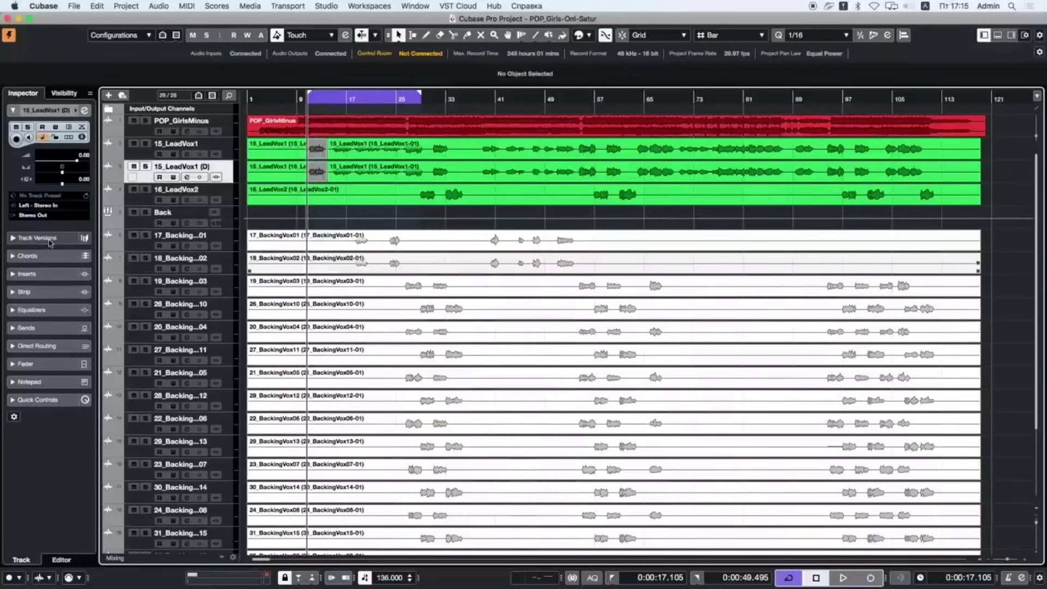
click(39, 276)
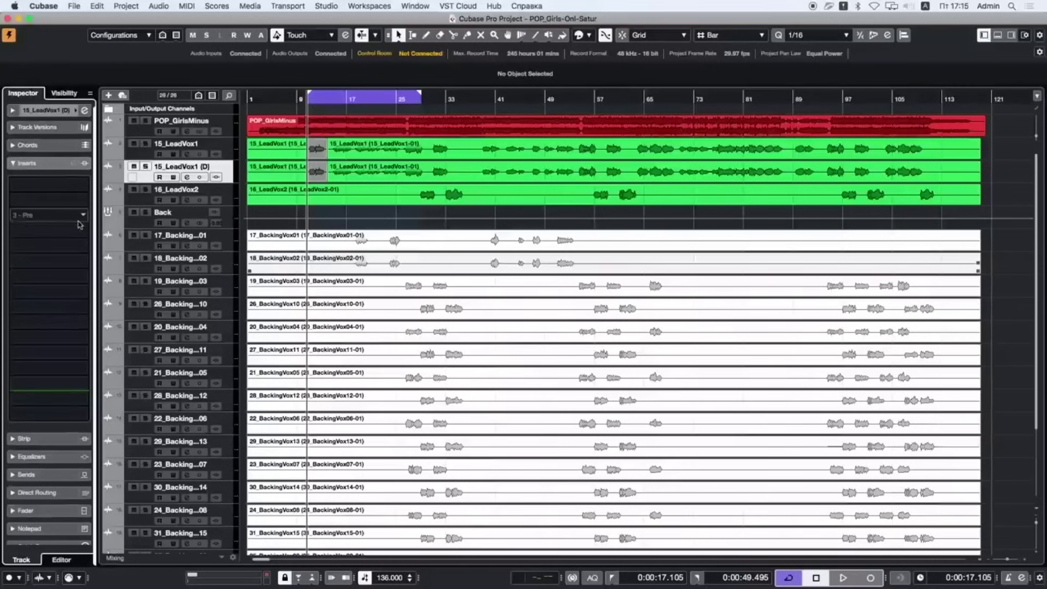
click(49, 185)
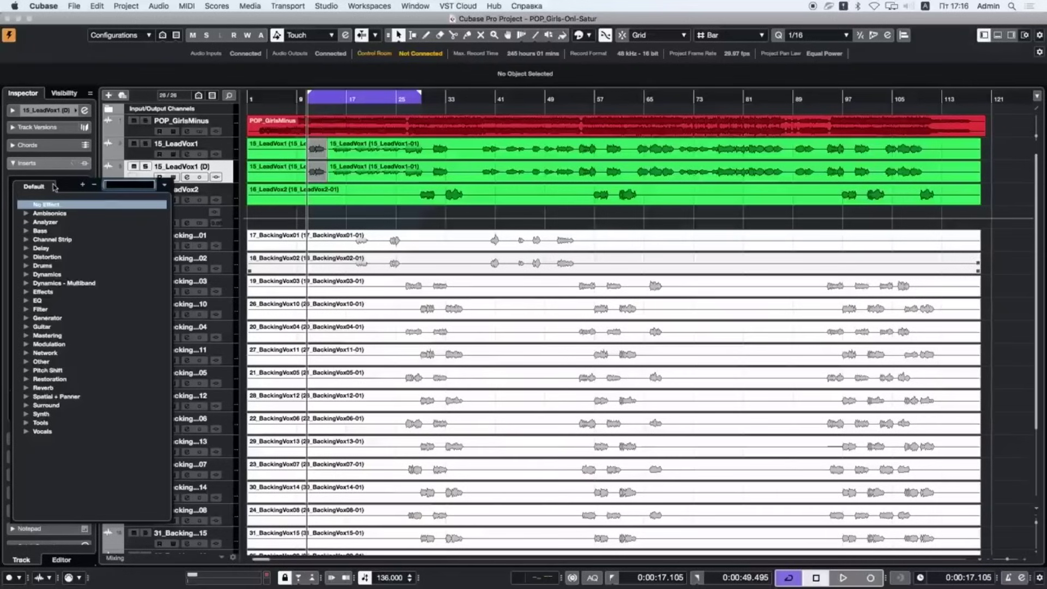
text(q4)
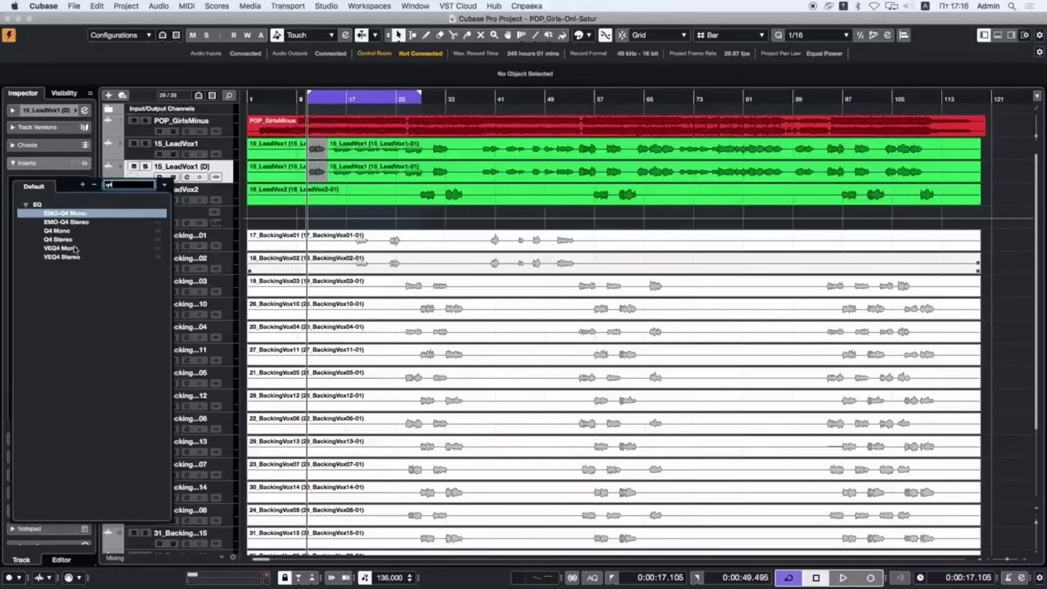
click(65, 240)
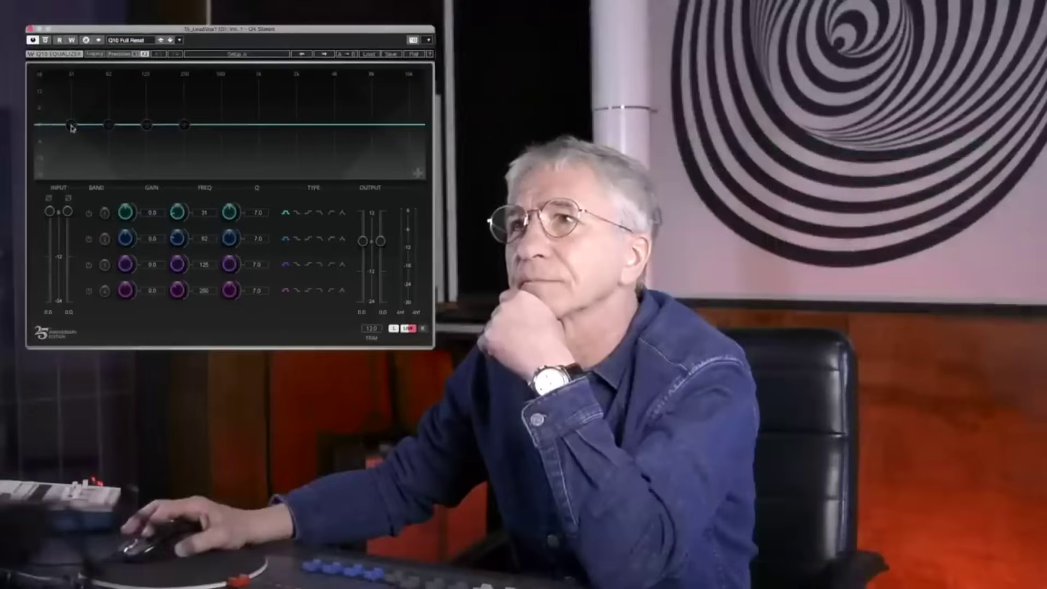
Activate band 1 of the equalizer at 4000 Hz and change its filter type to high-pass.
drag(71, 127, 282, 126)
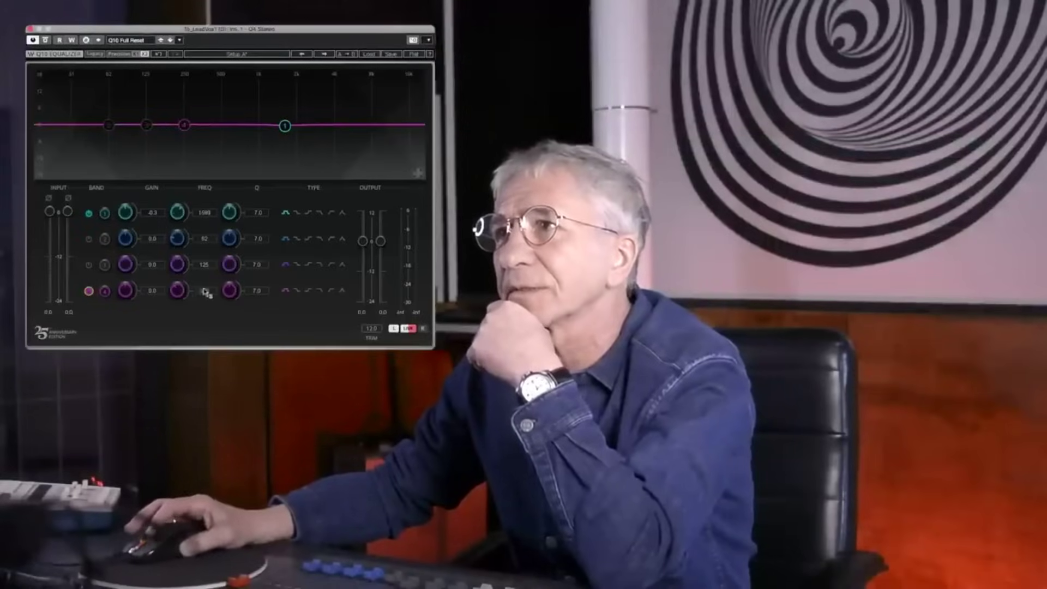
double_click(205, 212)
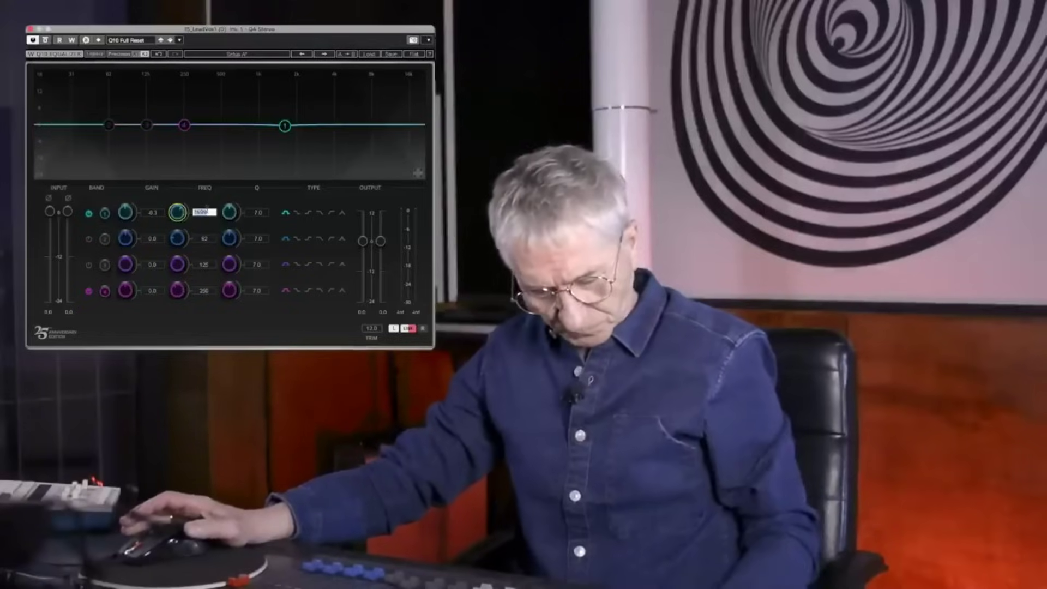
text(660)
text(00)
key(Return)
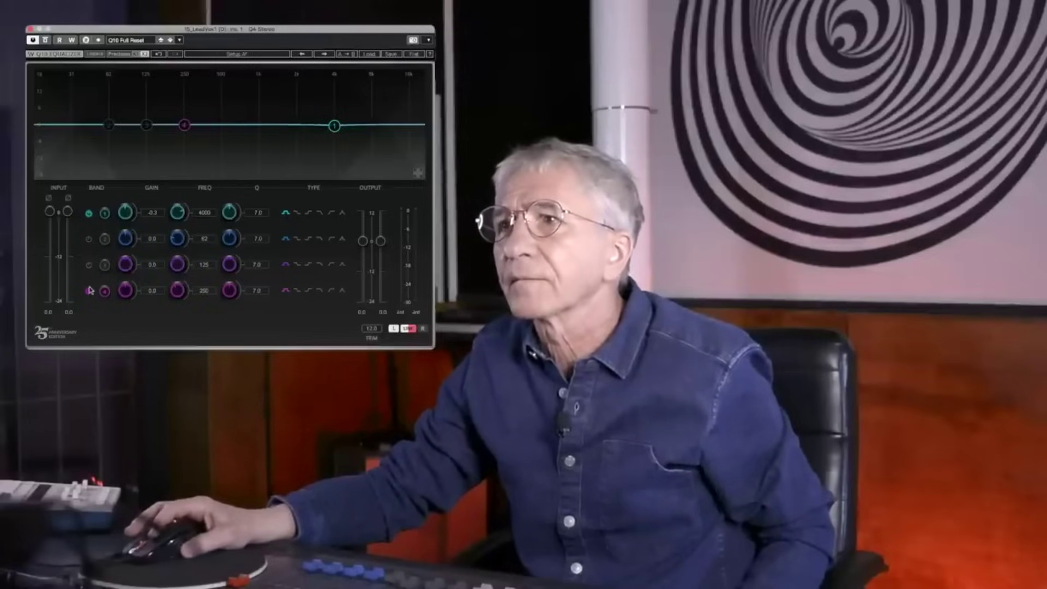
click(332, 213)
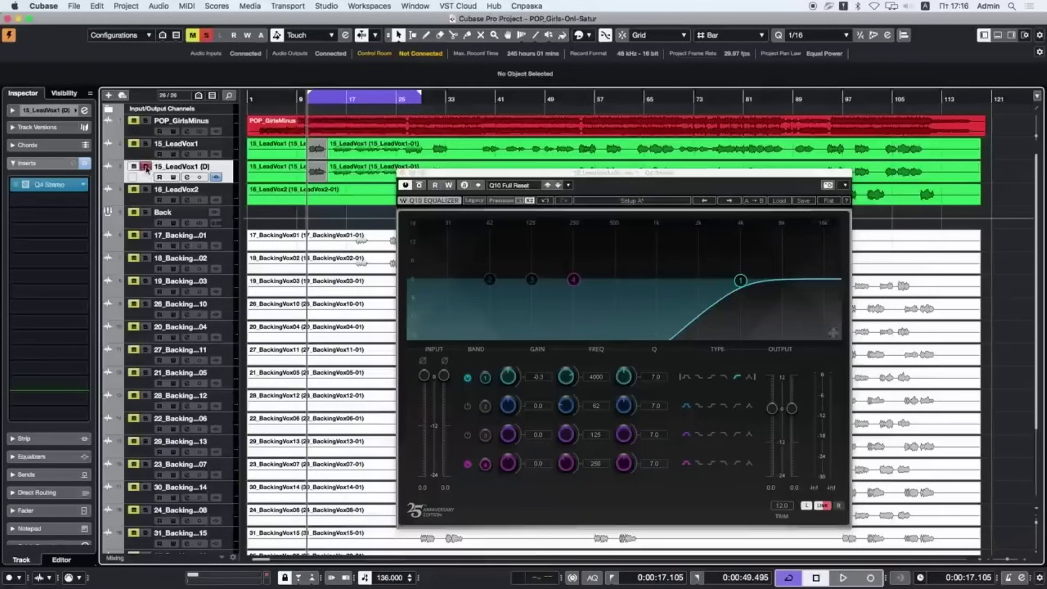
Audition the soloed lead vocal copy with the high-pass at 6000 Hz, and set its frequency to 5000 Hz.
key(space)
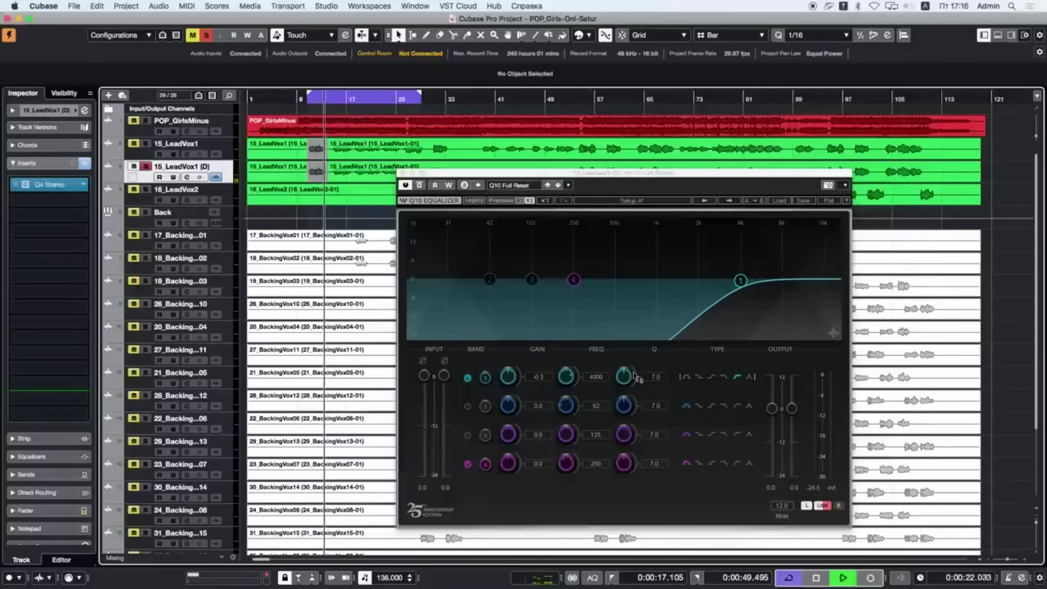
click(600, 380)
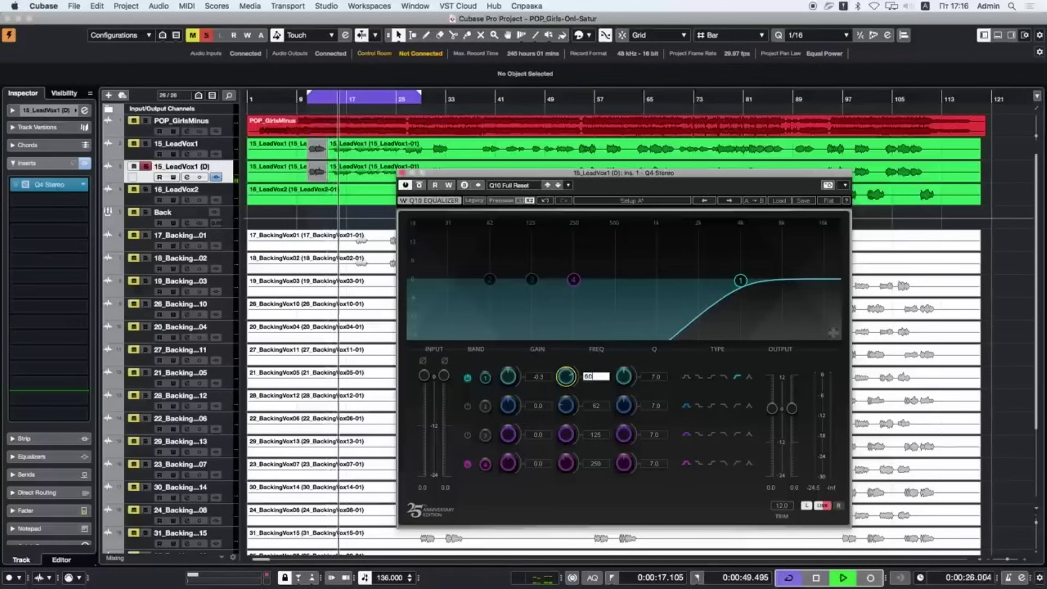
key(Return)
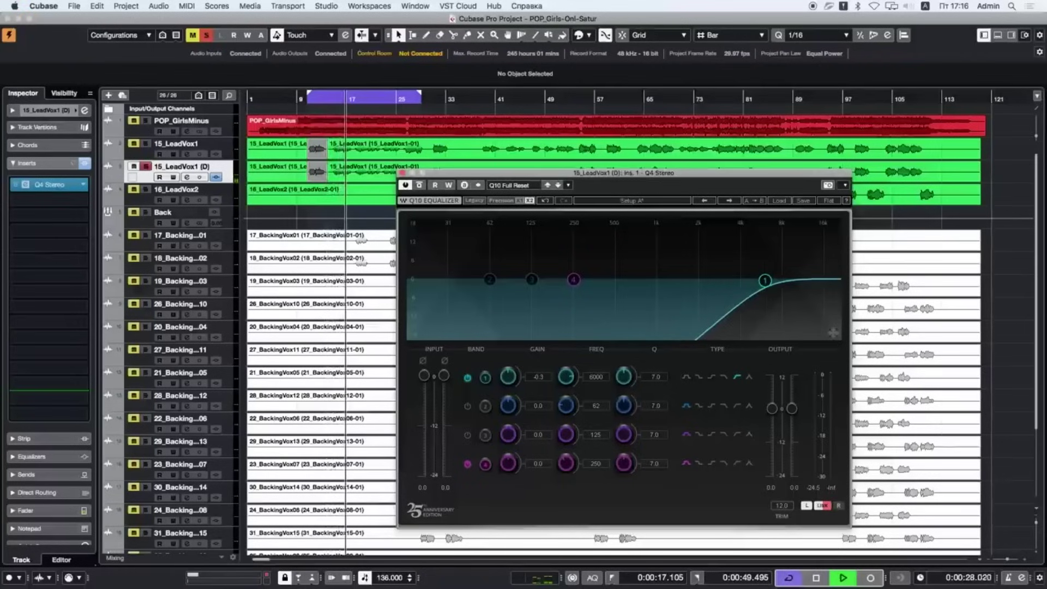
key(space)
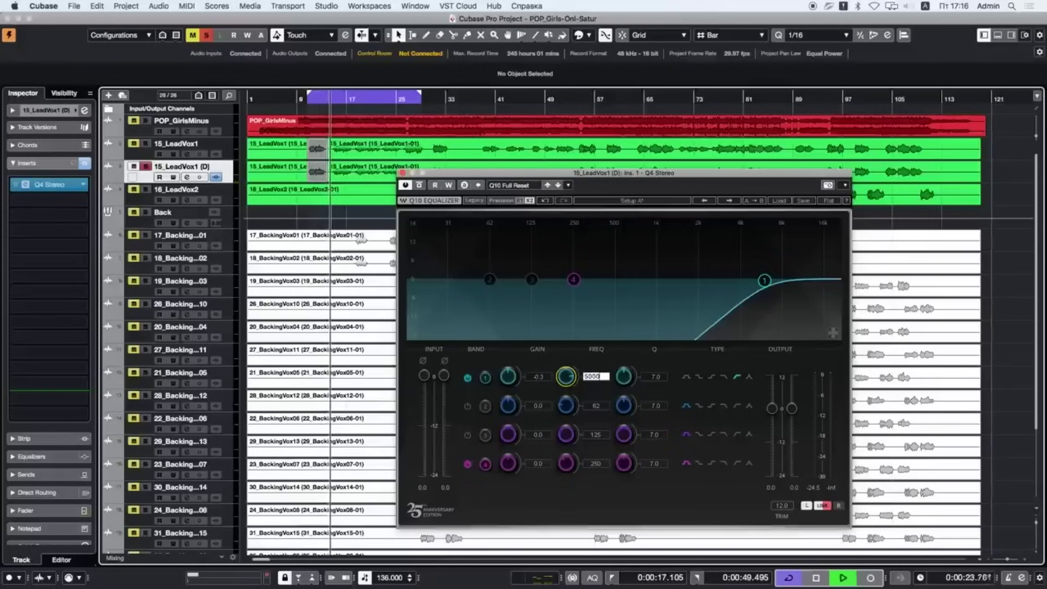
key(Return)
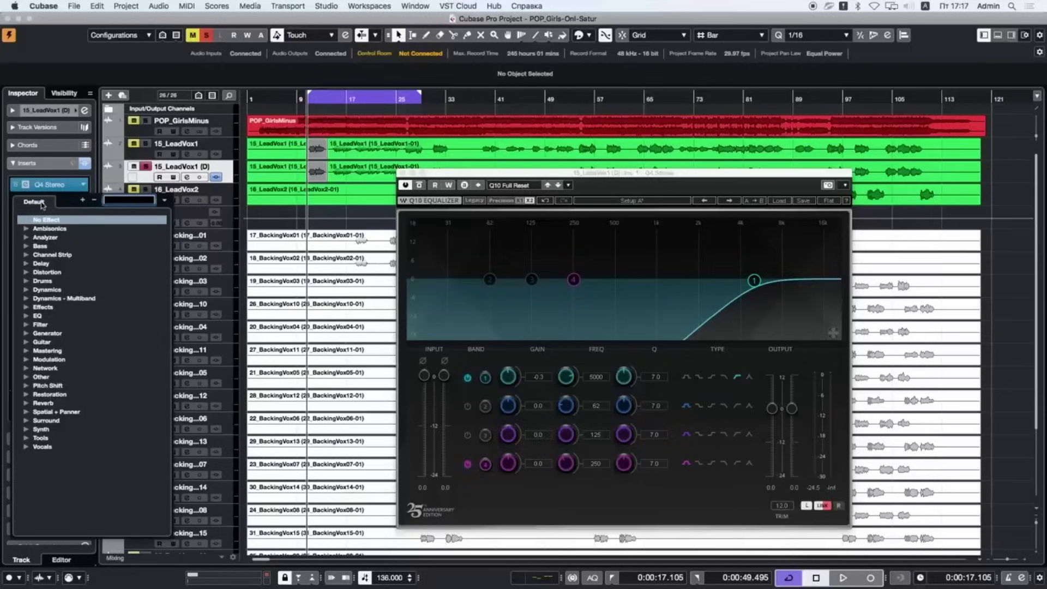
Insert RDeEsser Mono after the equalizer on the duplicated vocal and set its range to about -17.1.
click(129, 199)
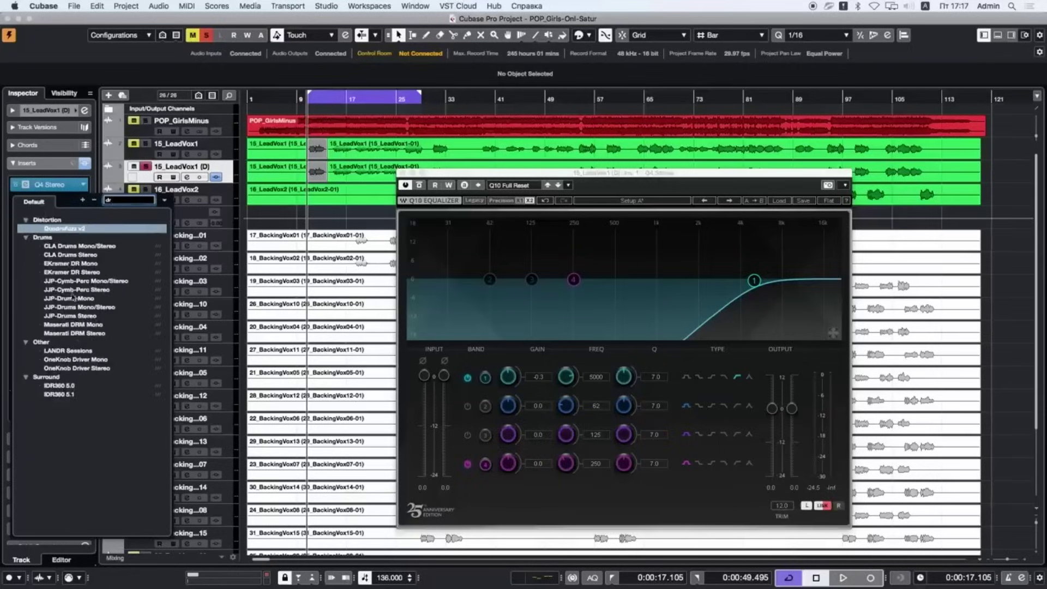
text(rd)
click(63, 229)
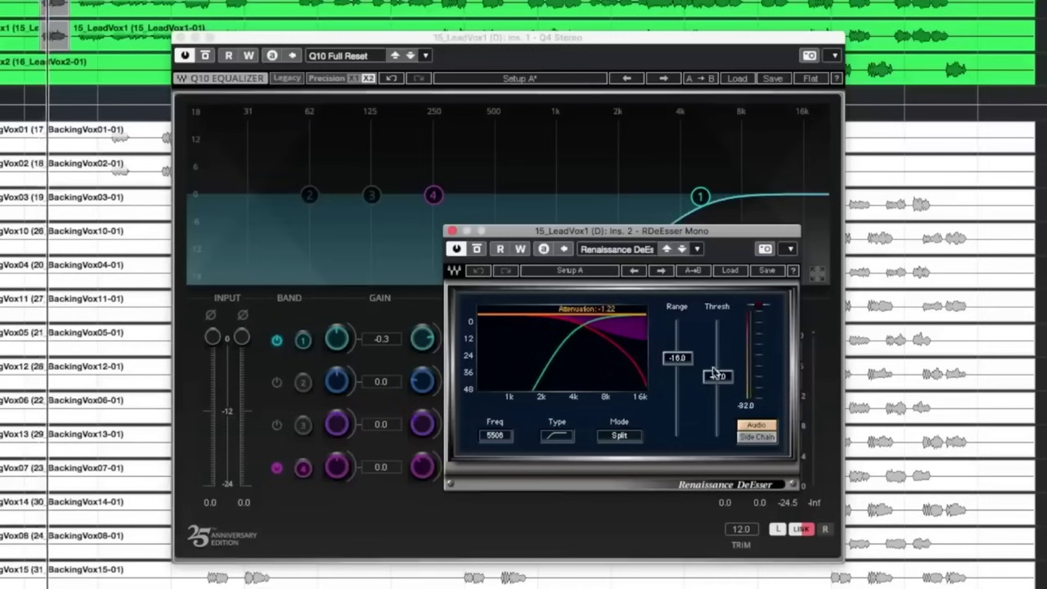
drag(679, 364, 679, 367)
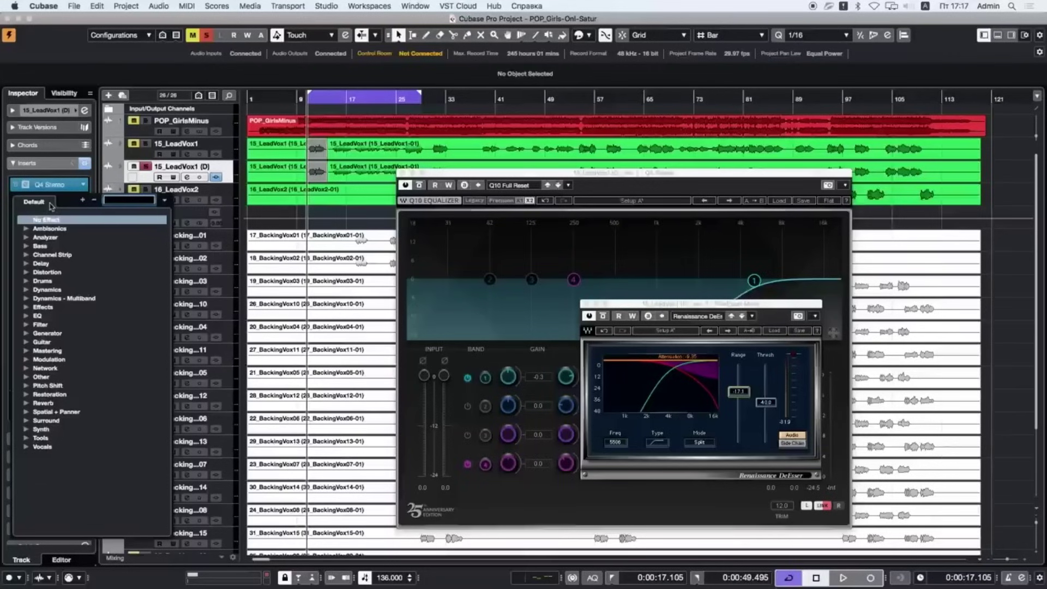
Insert the mono L3 Ultramaximizer between the equalizer and the de-esser, lower its threshold to about -22 during playback, and close its window.
click(60, 306)
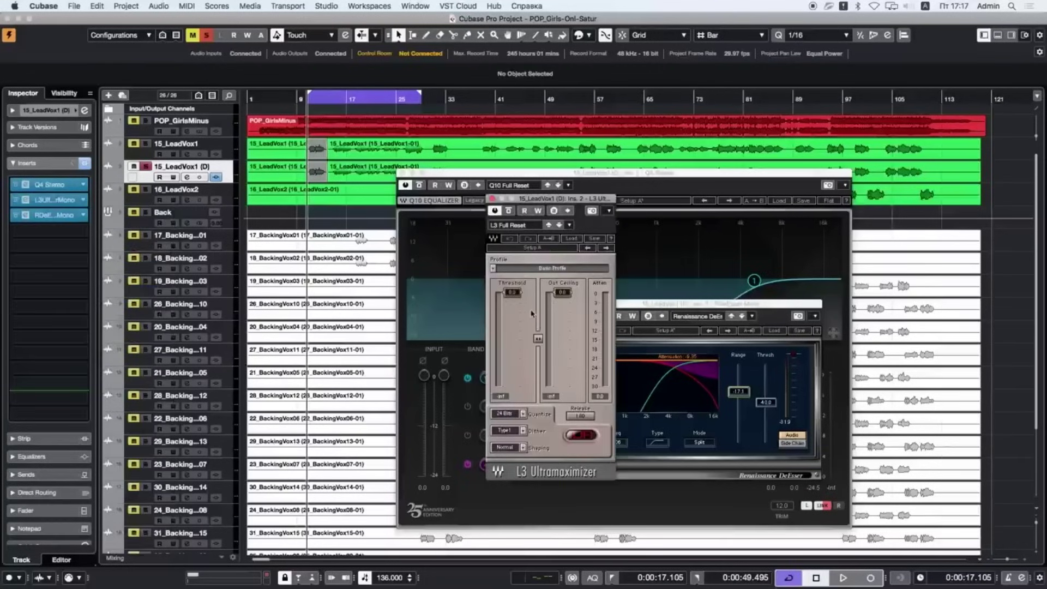
key(space)
drag(511, 296, 509, 356)
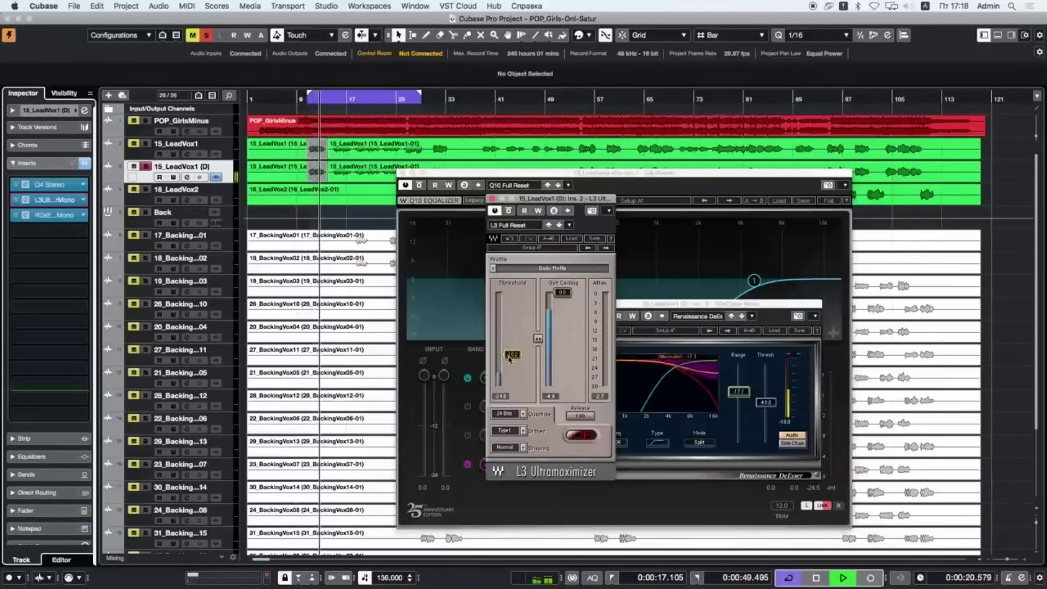
drag(511, 360, 511, 367)
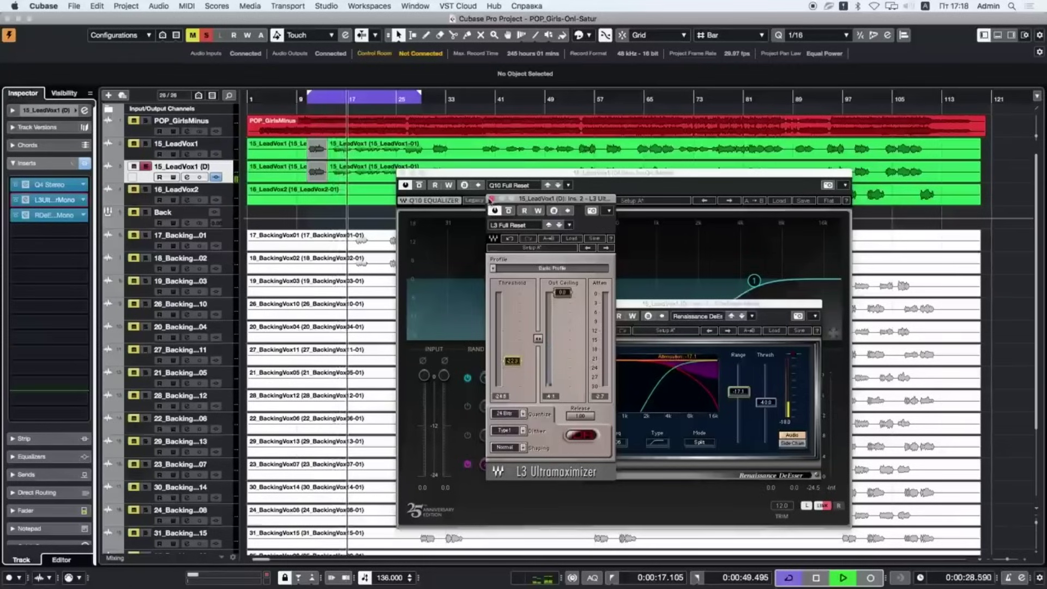
click(490, 199)
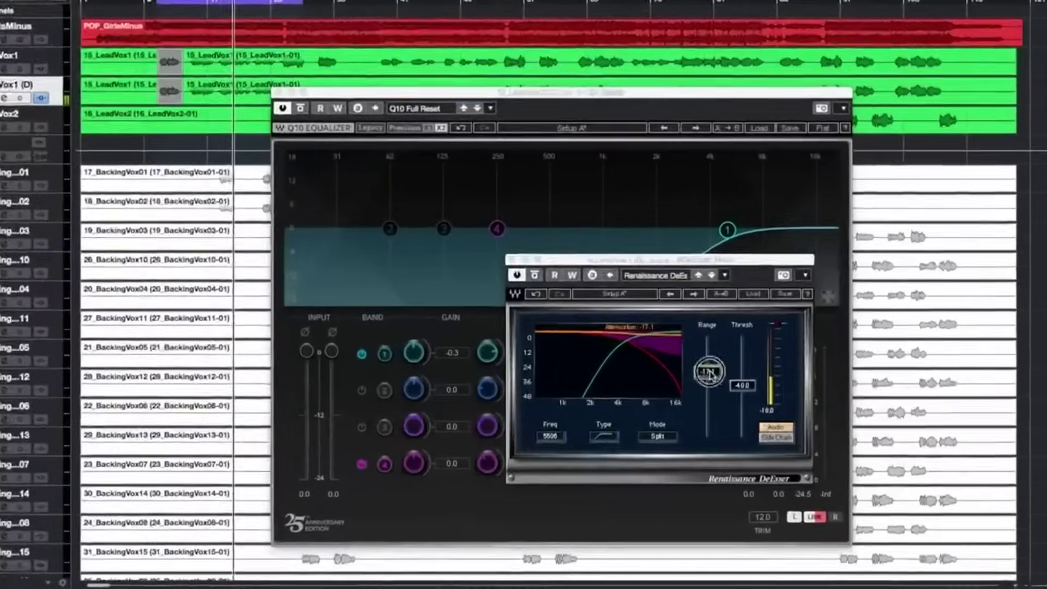
Set the RDeEsser's range to -48 and its frequency to 4880 Hz, and fine-tune its threshold during playback.
drag(739, 391, 738, 439)
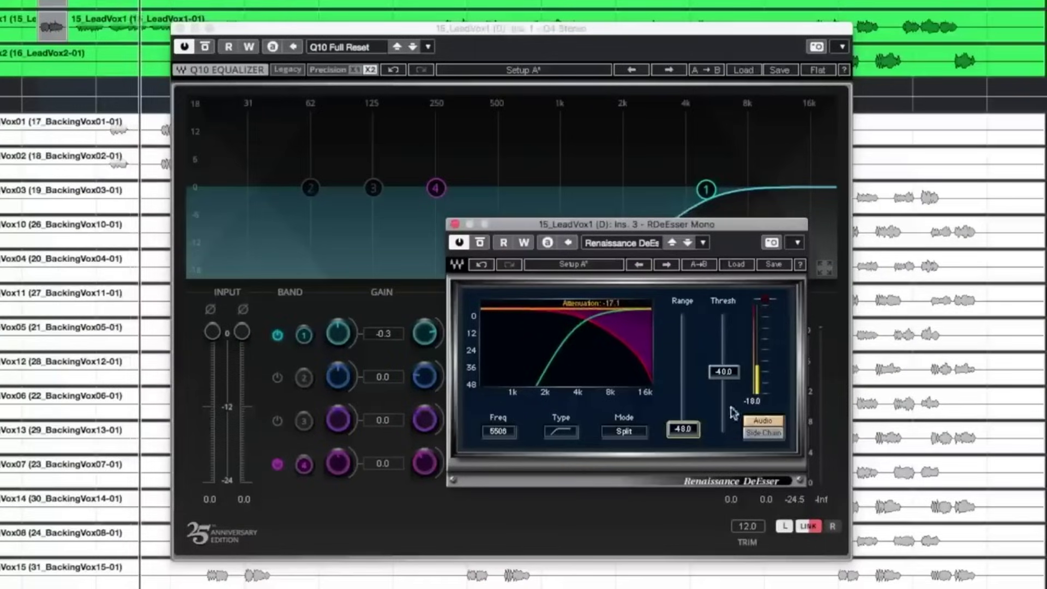
drag(723, 371, 724, 368)
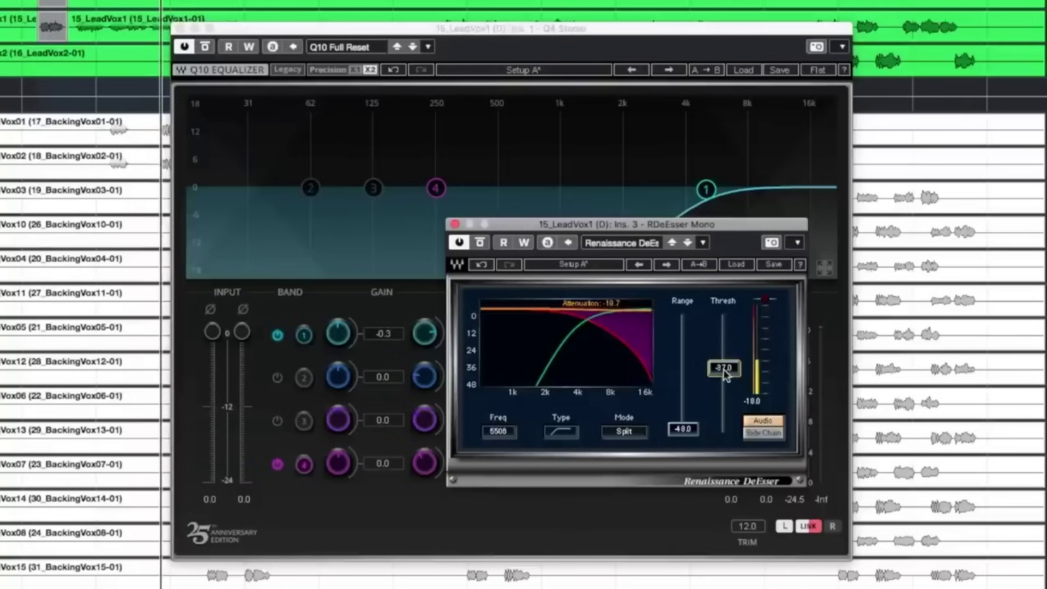
drag(504, 433, 505, 446)
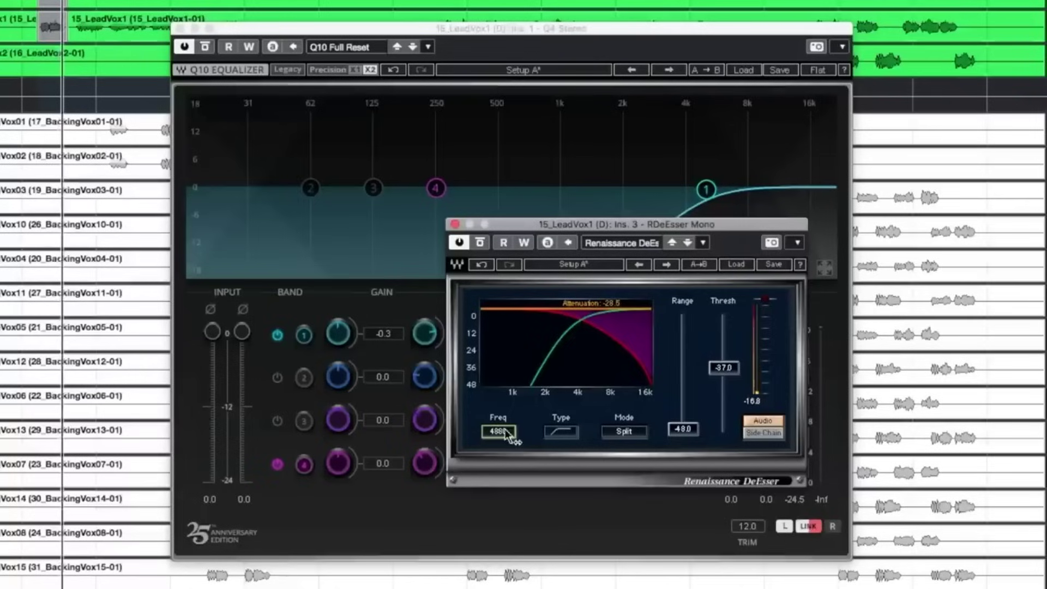
click(549, 429)
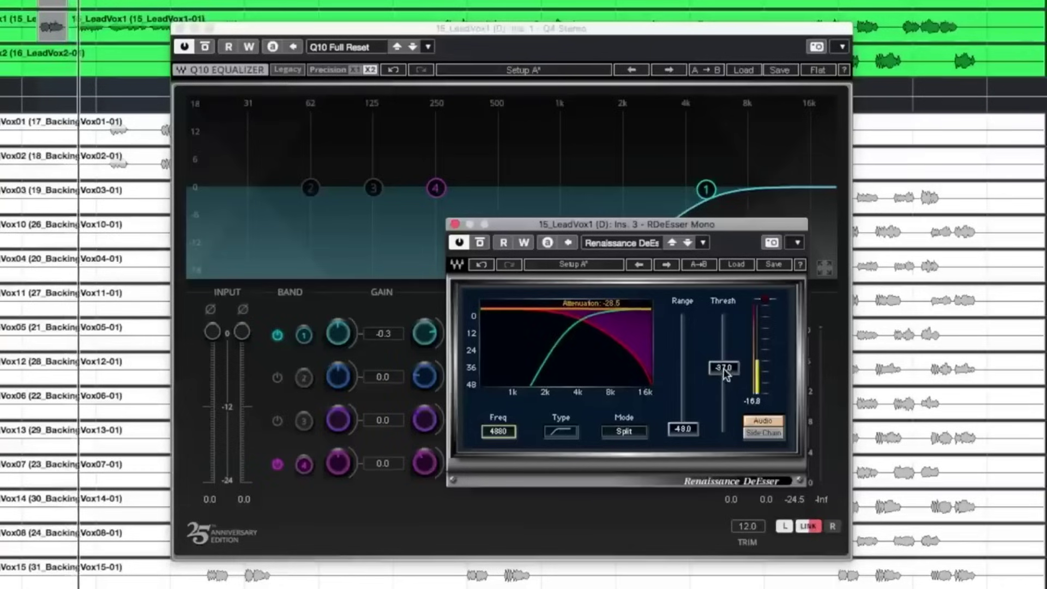
drag(723, 368, 722, 370)
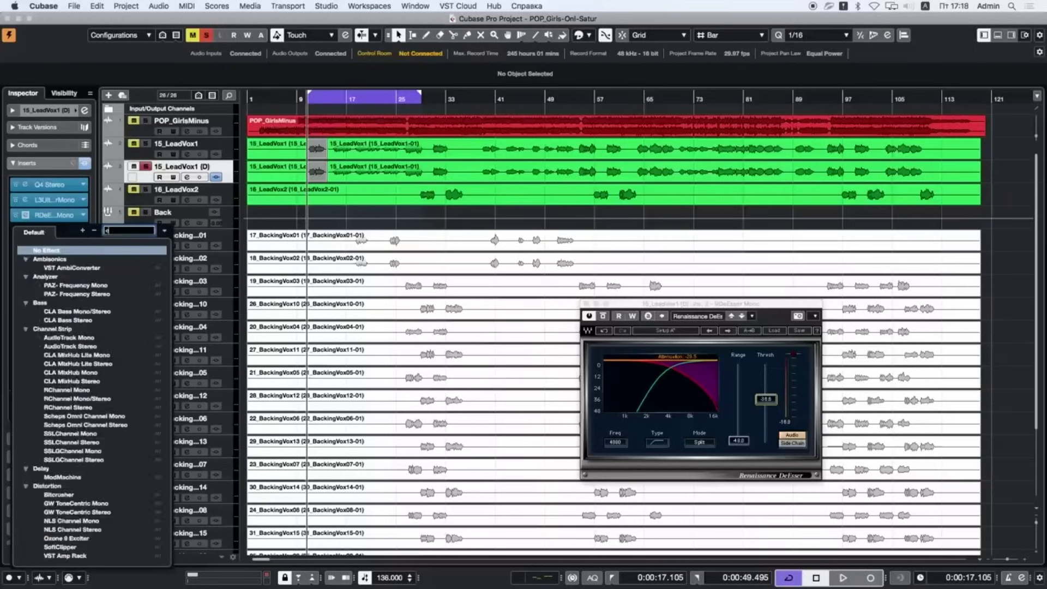
Insert C1 comp Mono in the fourth insert slot and set its attack to 0.01 and release to 1 during playback.
text(1)
click(73, 259)
key(space)
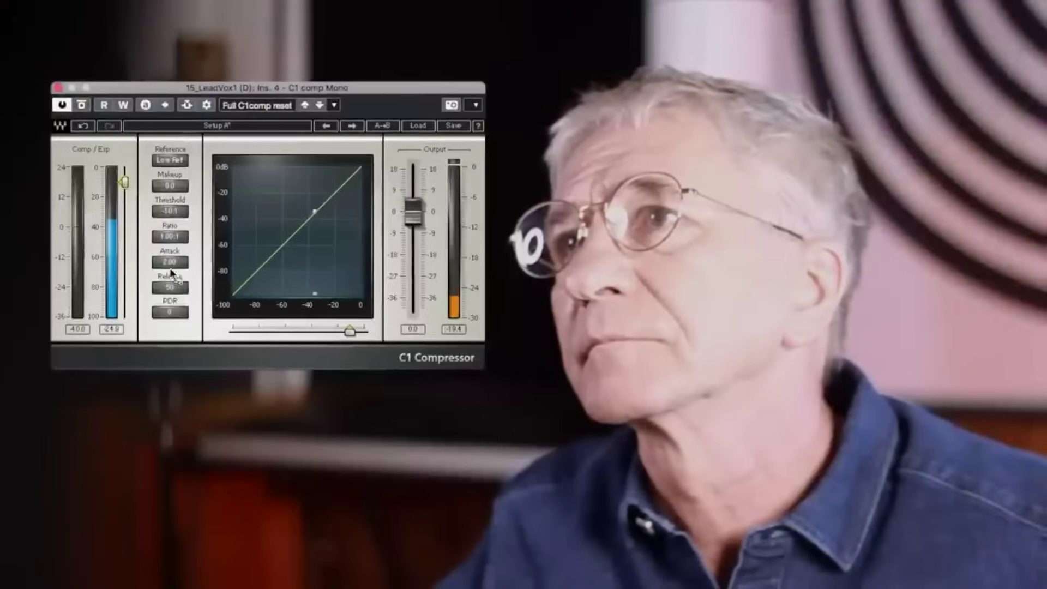
drag(170, 266, 175, 316)
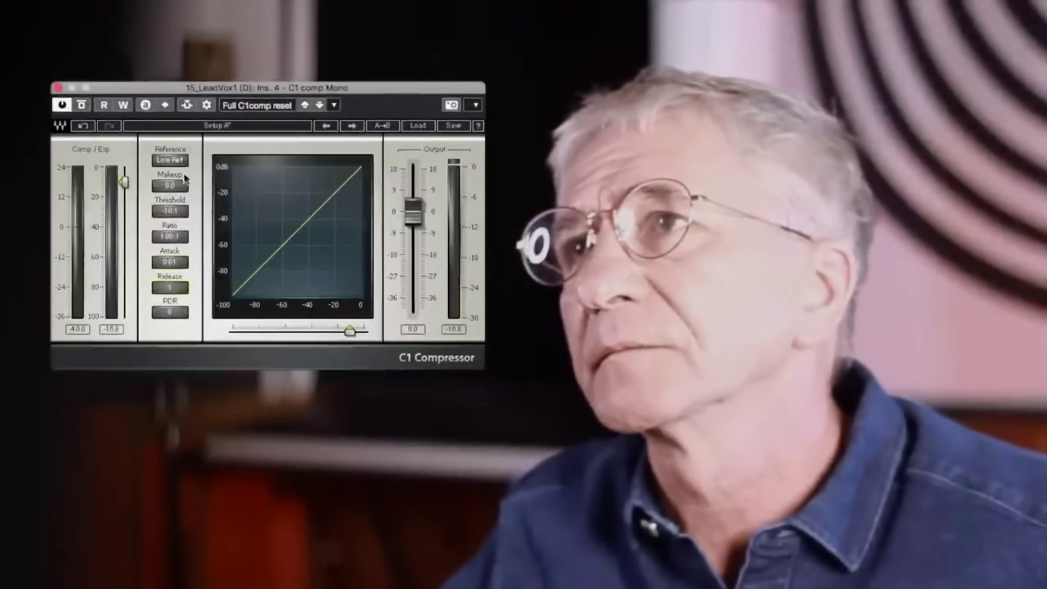
Set the C1 Compressor's ratio to 11 and lower its threshold to about -41 dB.
key(space)
click(169, 236)
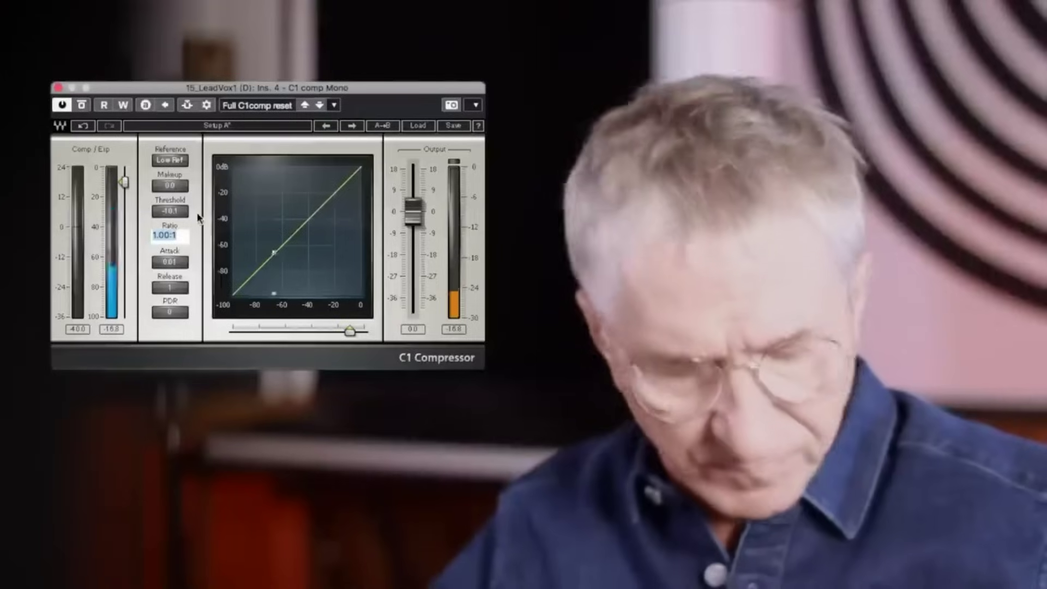
text(11)
key(Return)
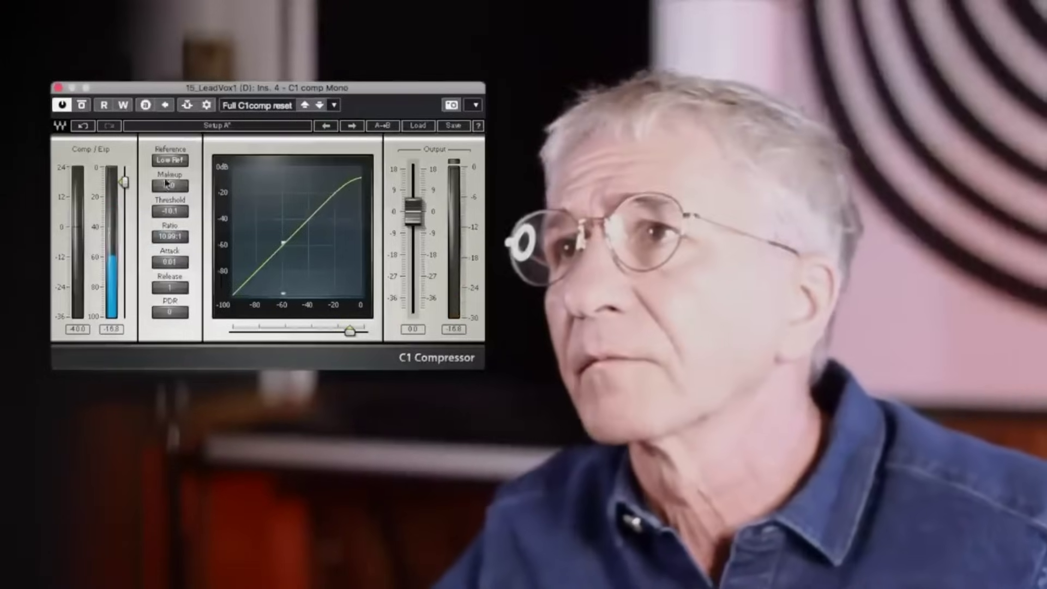
drag(124, 183, 130, 233)
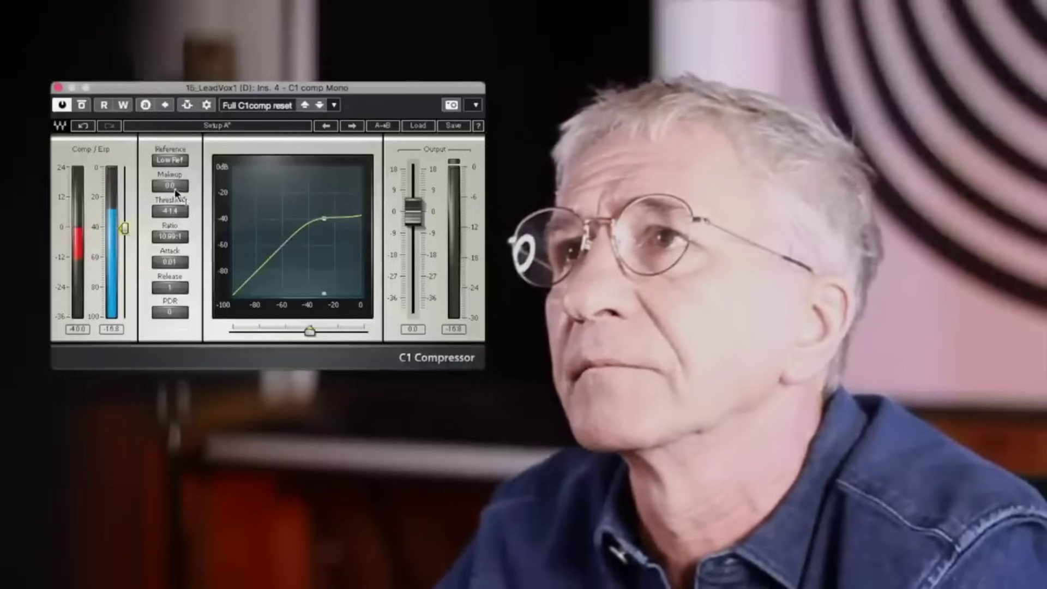
Set the C1 Compressor's makeup gain to 11 and raise its threshold to about -35 dB.
click(172, 187)
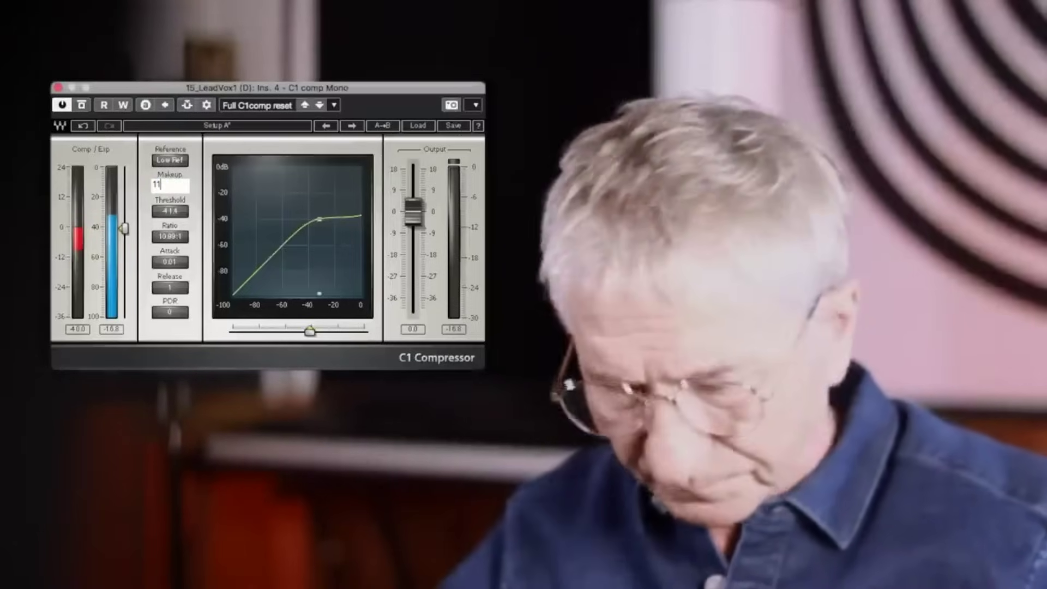
text(11)
key(Return)
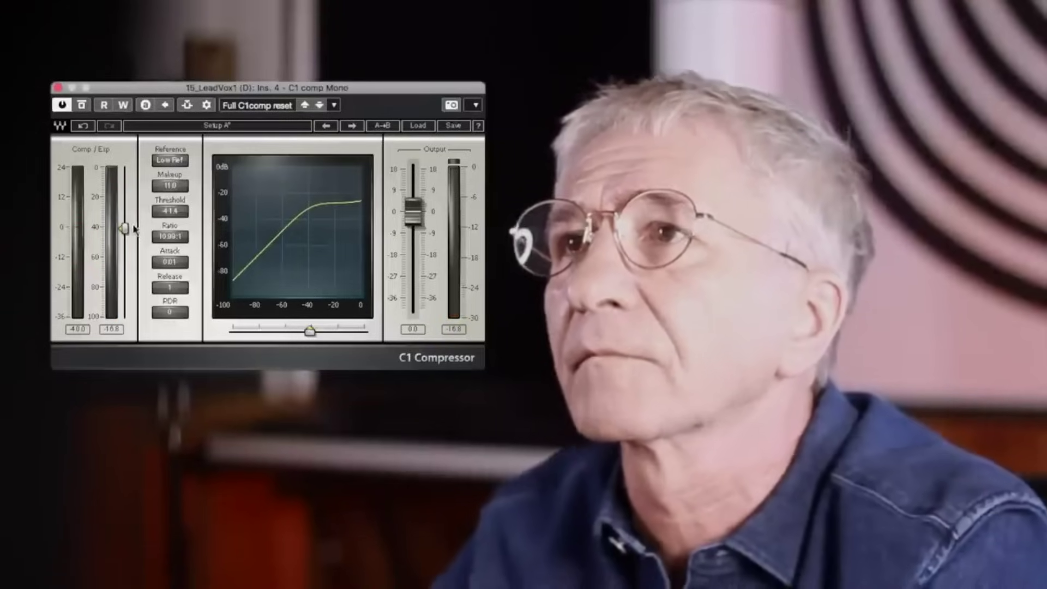
drag(124, 233, 124, 226)
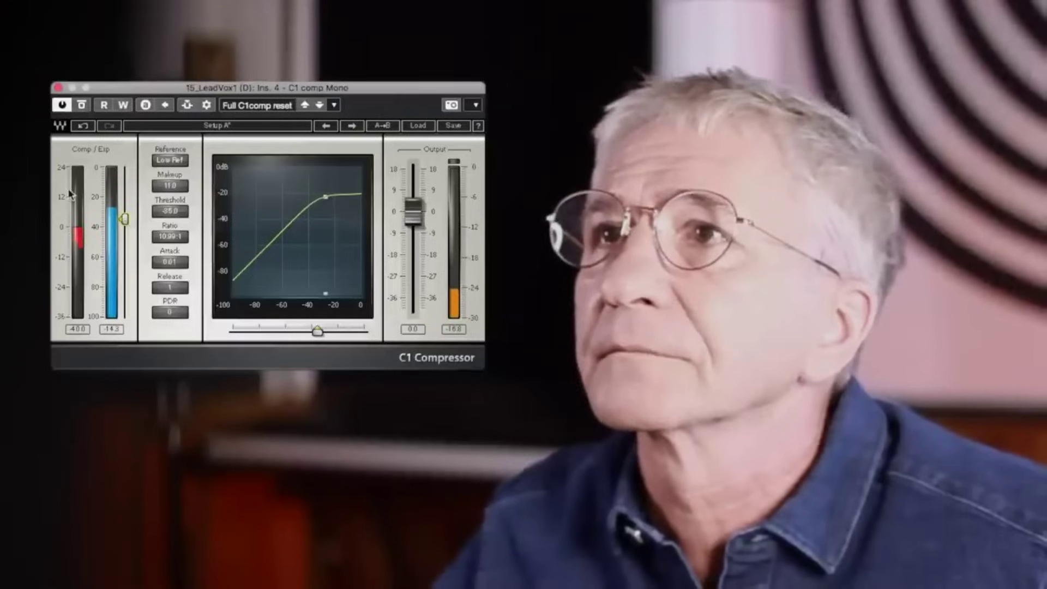
Close the C1 Compressor and compare the mix with the 15_LeadVox1 (D) copy muted and unmuted.
click(58, 88)
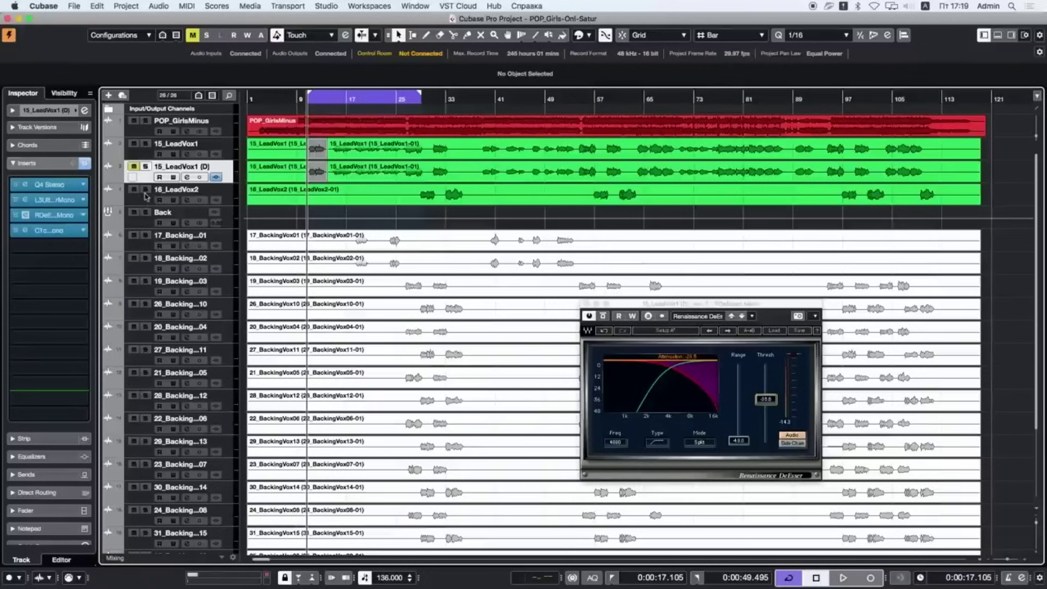
click(142, 203)
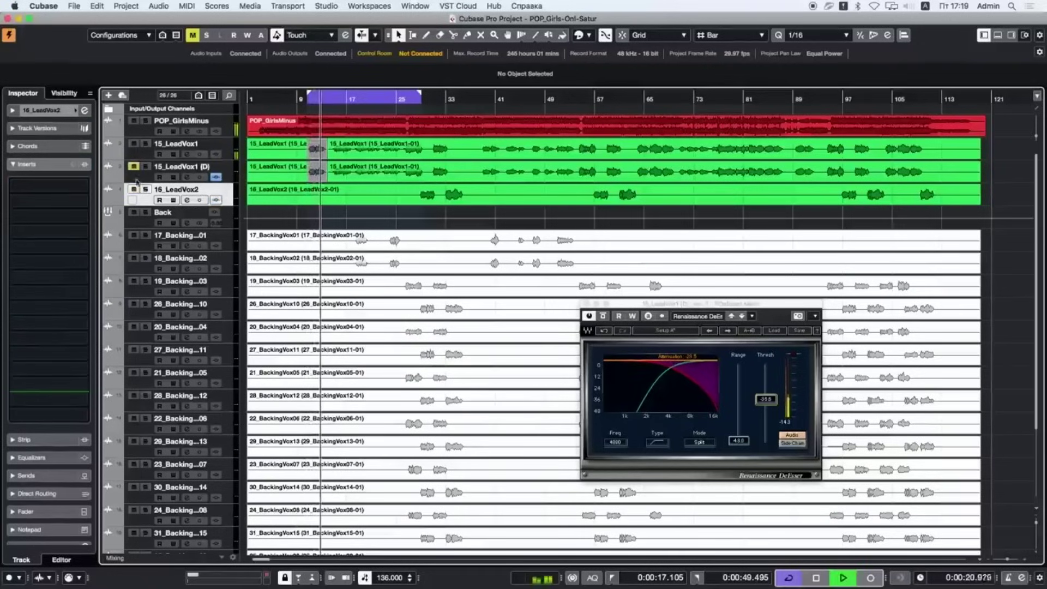
key(space)
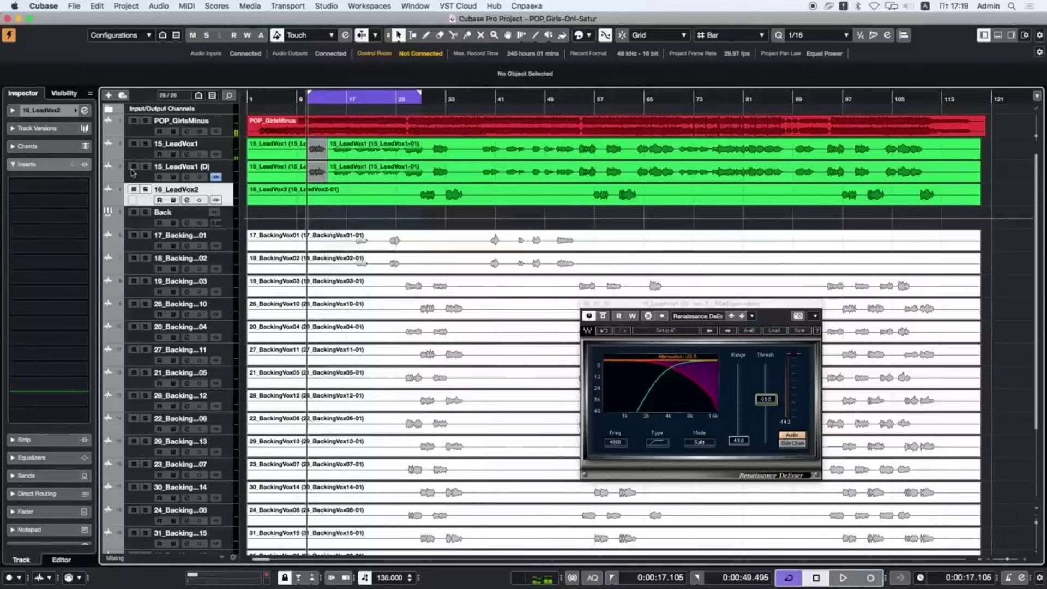
Lower the volume of the 15_LeadVox1 (D) track to about -2.47 during playback.
click(137, 180)
click(41, 109)
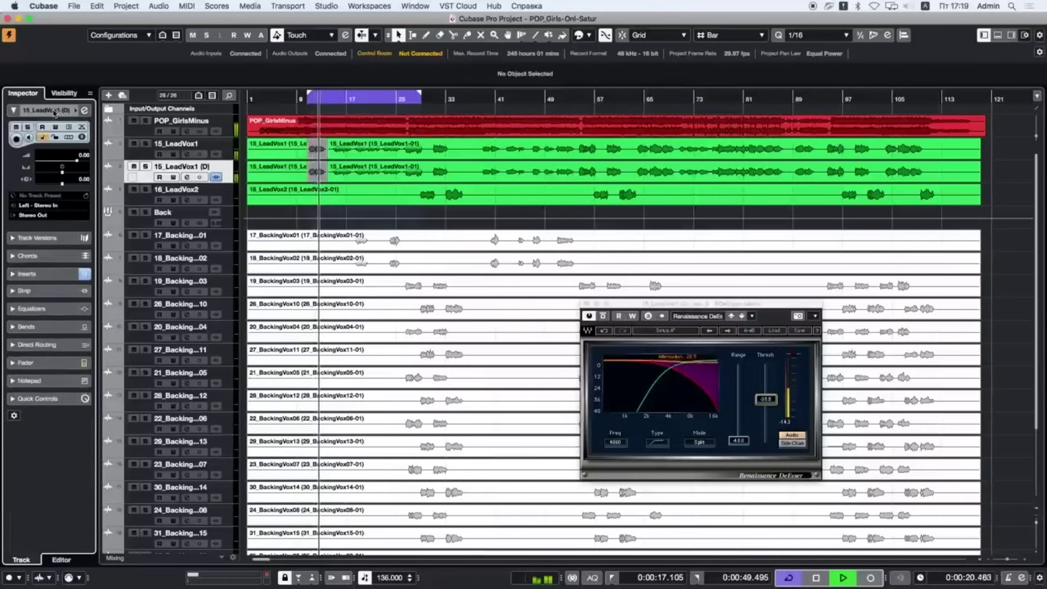
drag(76, 161, 71, 179)
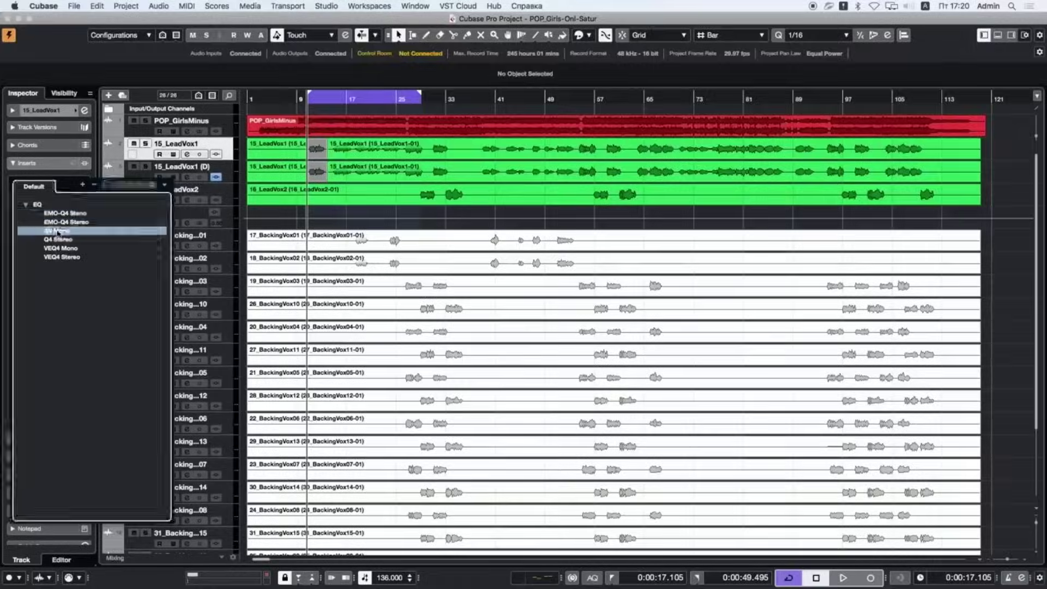
Insert Q4 Mono on 15_LeadVox1, with band 1 as a high-pass at 141 Hz and band 2 cutting at 350 Hz.
click(57, 231)
drag(281, 198, 404, 261)
click(672, 334)
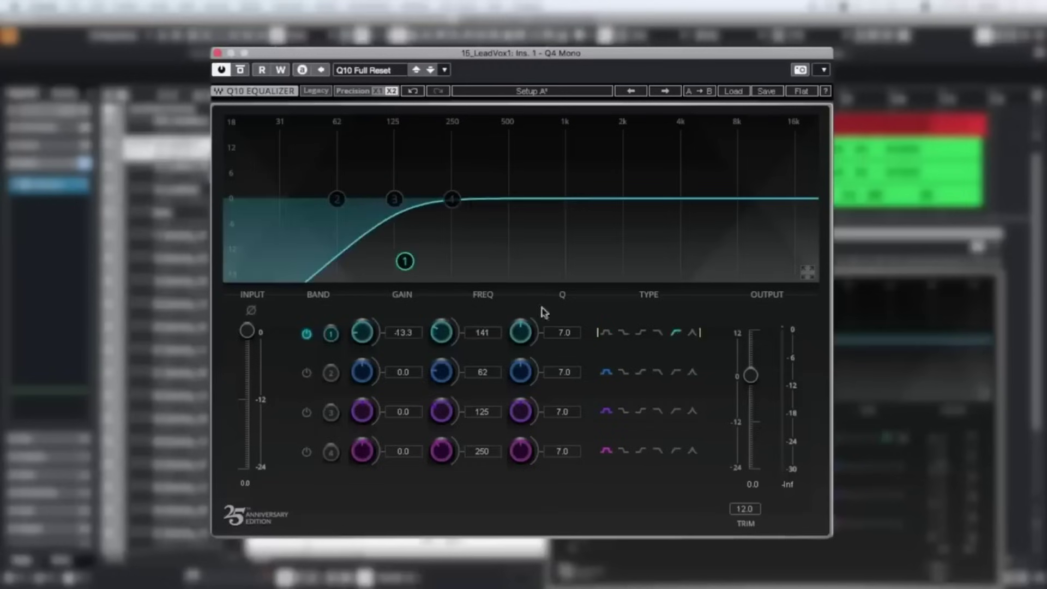
click(307, 372)
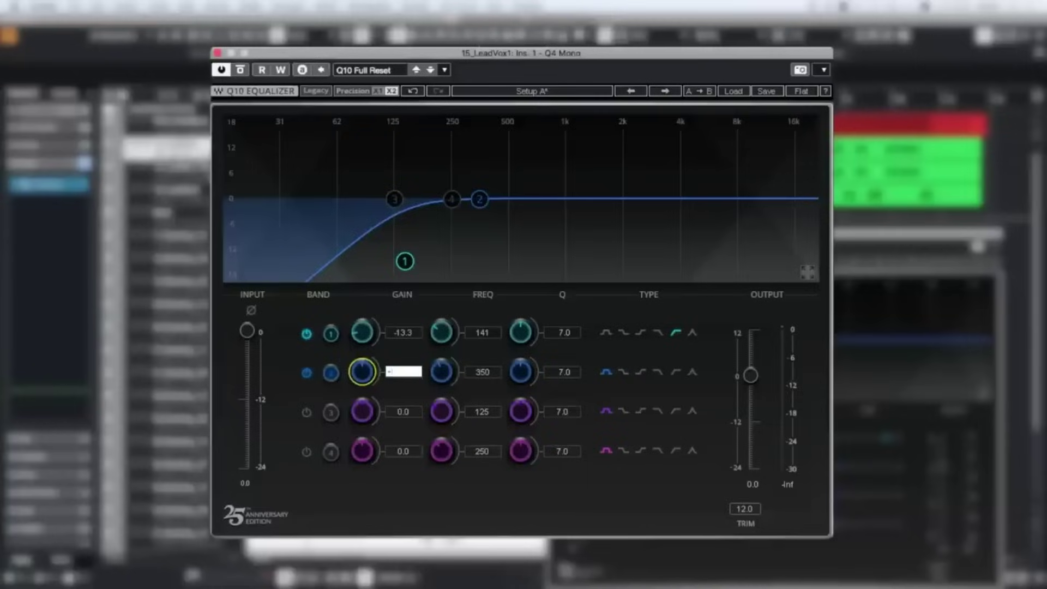
key(Return)
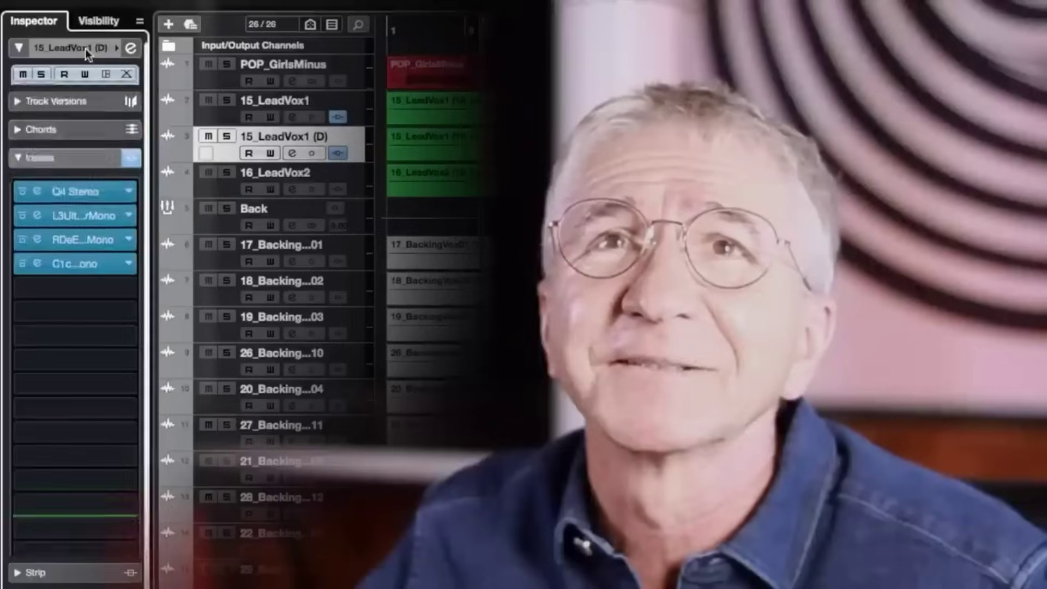
Pull the 15_LeadVox1 (D) volume fully down and raise it to about -6.45 during playback.
click(85, 48)
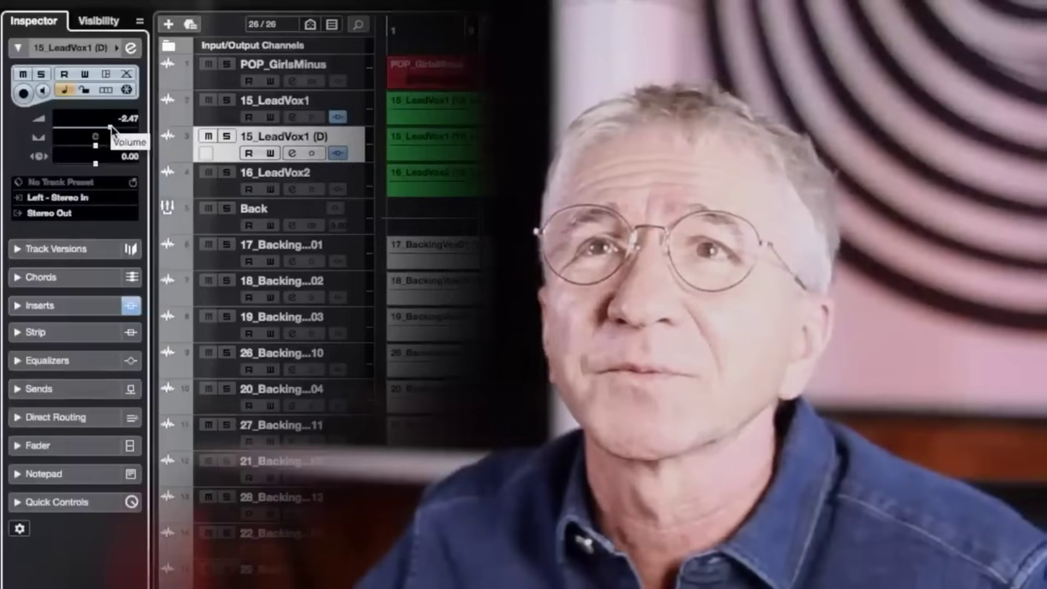
drag(112, 126, 4, 286)
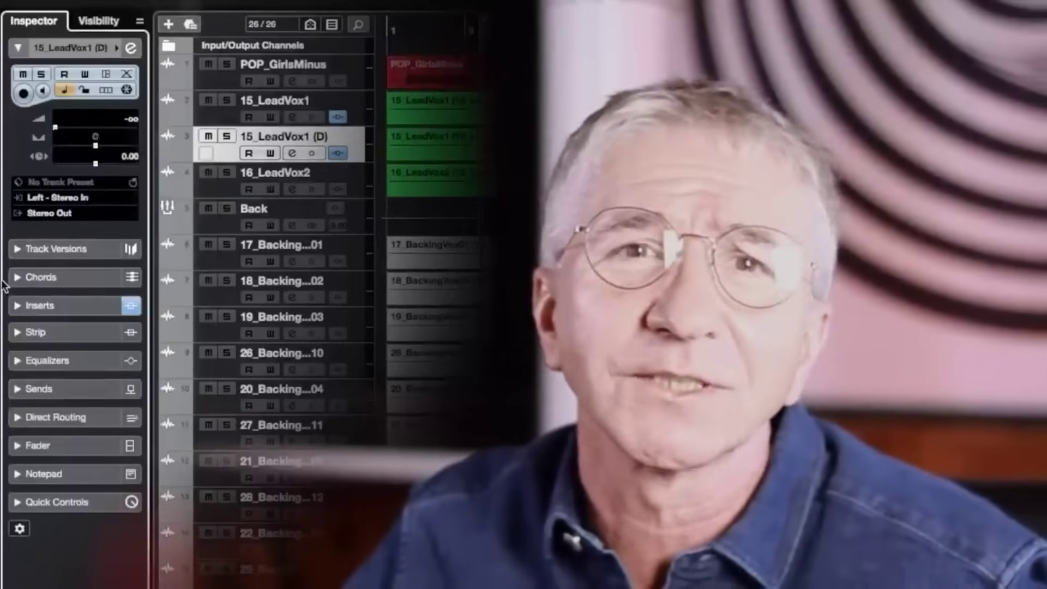
drag(56, 124, 95, 146)
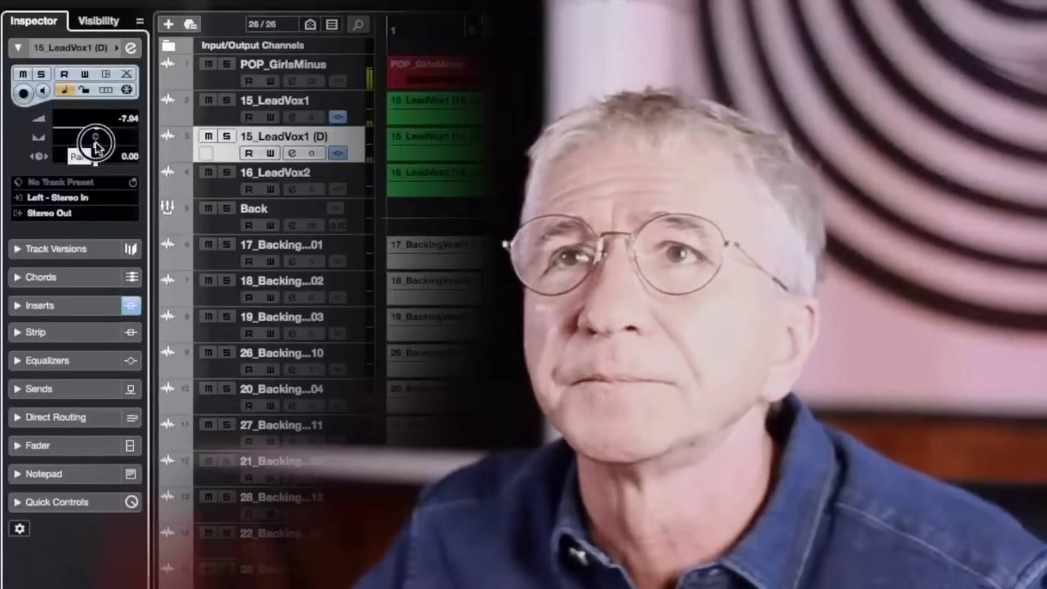
drag(95, 146, 96, 146)
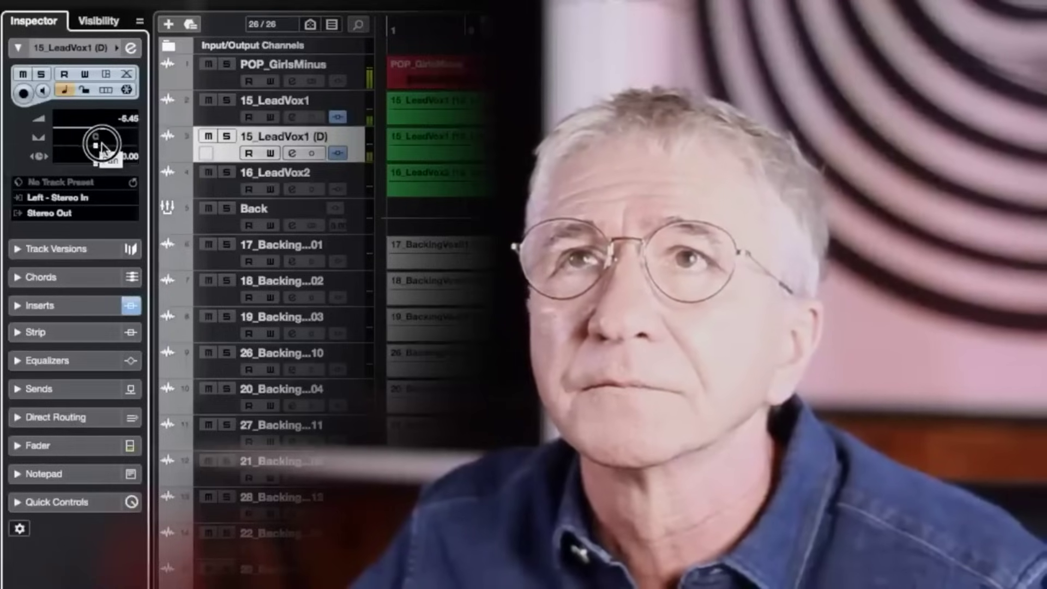
drag(101, 145, 102, 145)
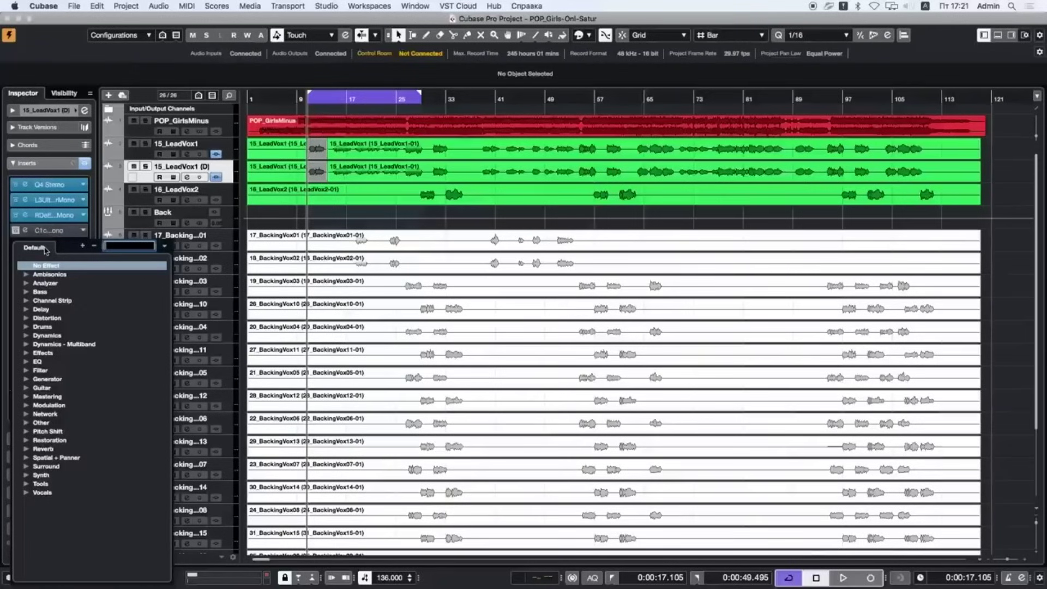
Insert FabFilter Saturn 2 in the fifth insert slot of the 15_LeadVox1 (D) track.
text(oa)
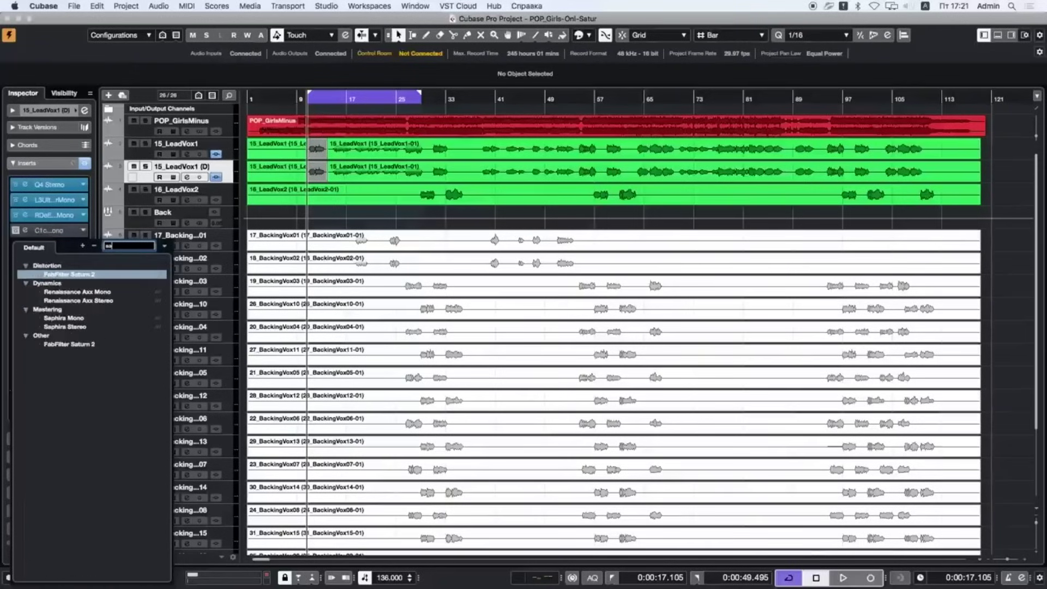
text(tu)
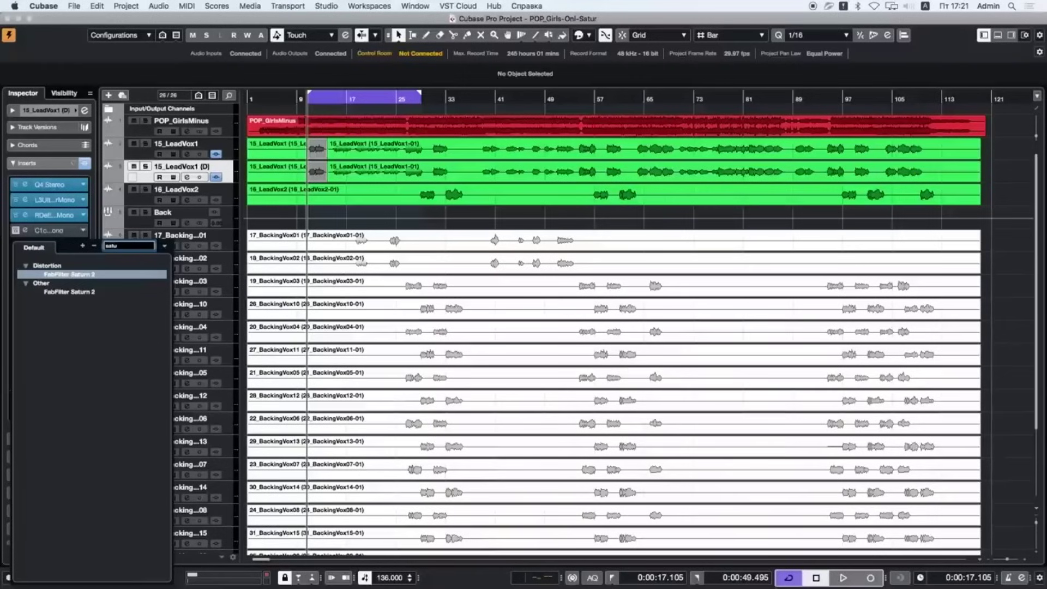
click(67, 276)
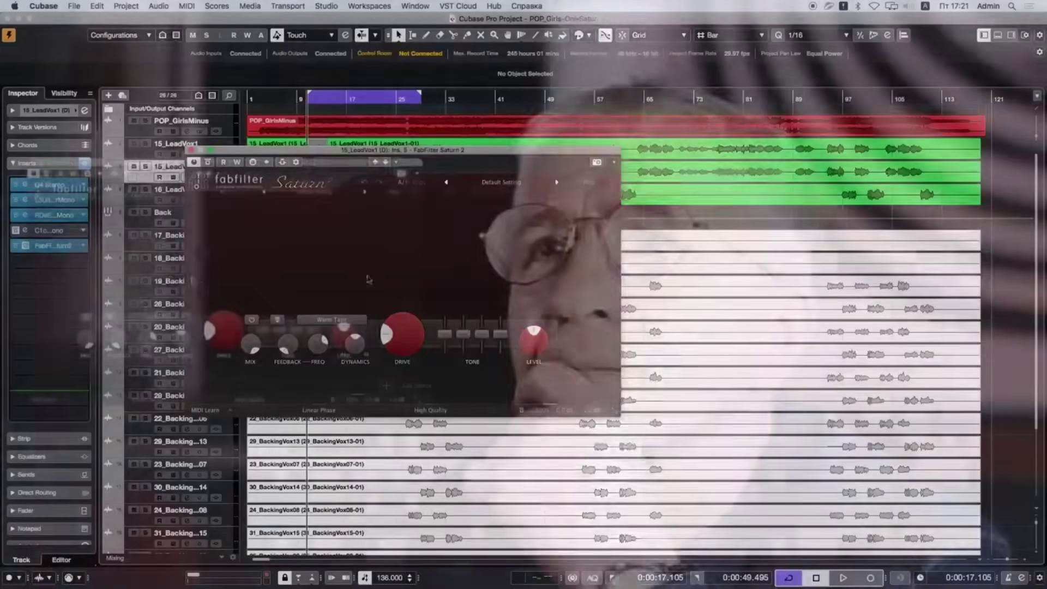